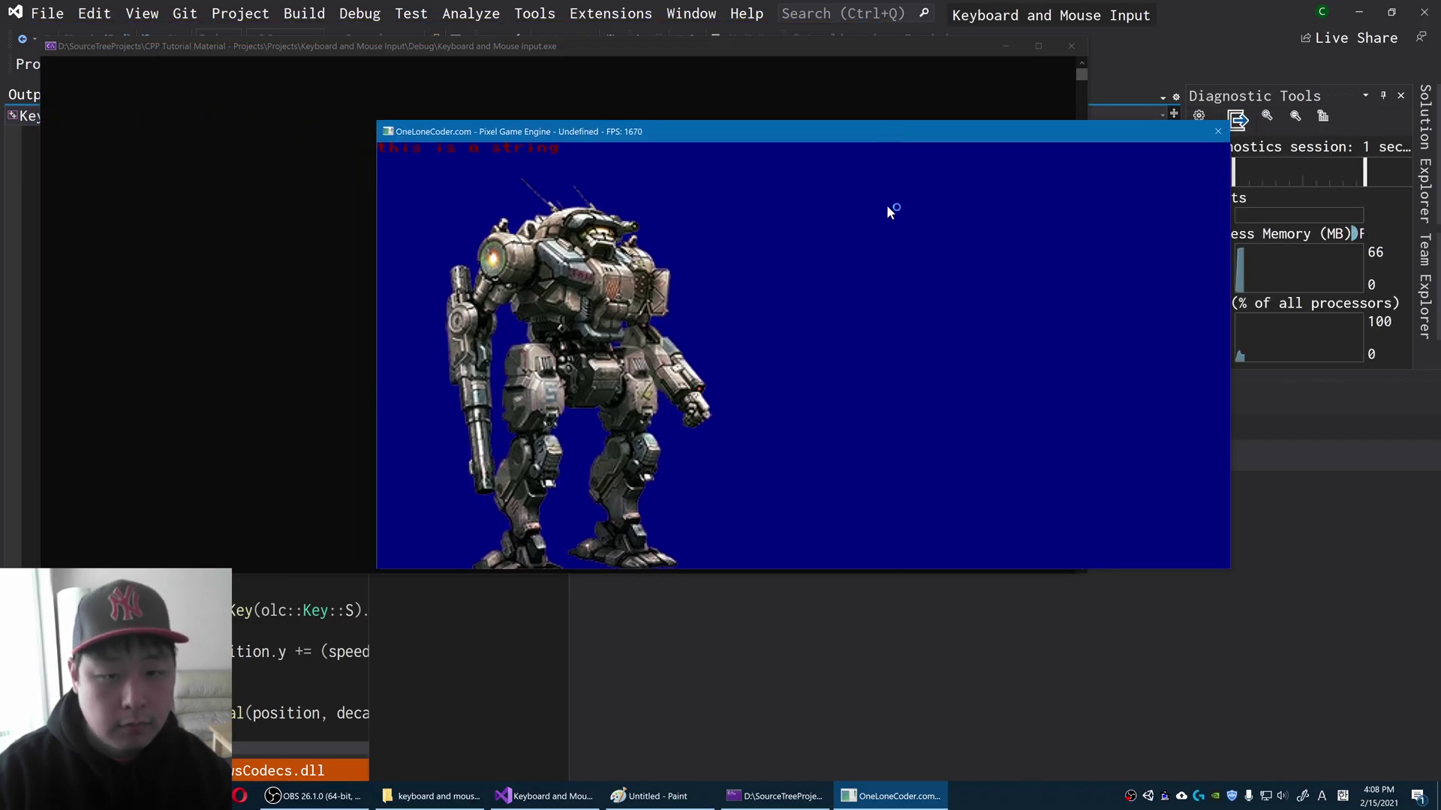
- Nudge the mech sprite left, right, then left again with the A and D keys
key("a")
key("d")
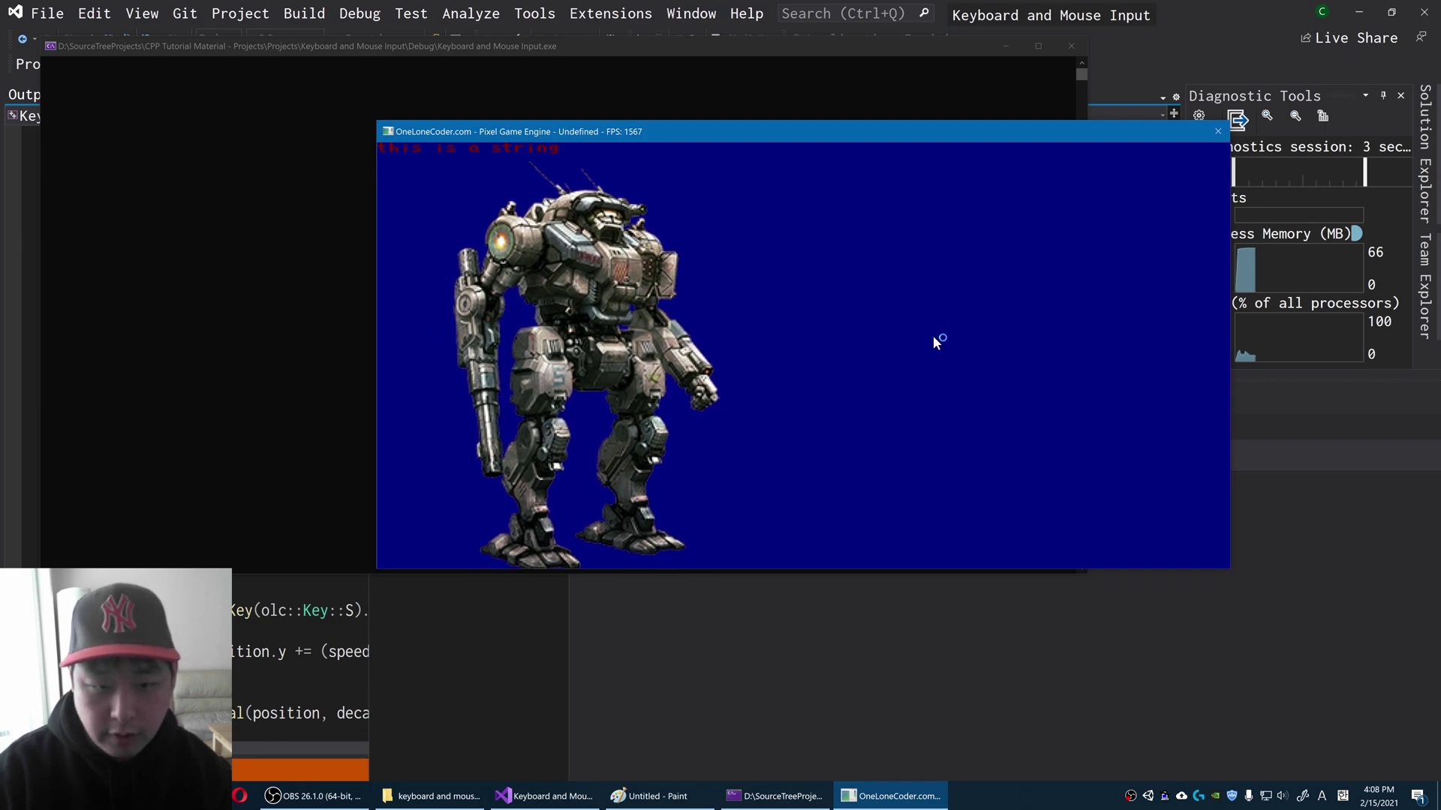
key("a")
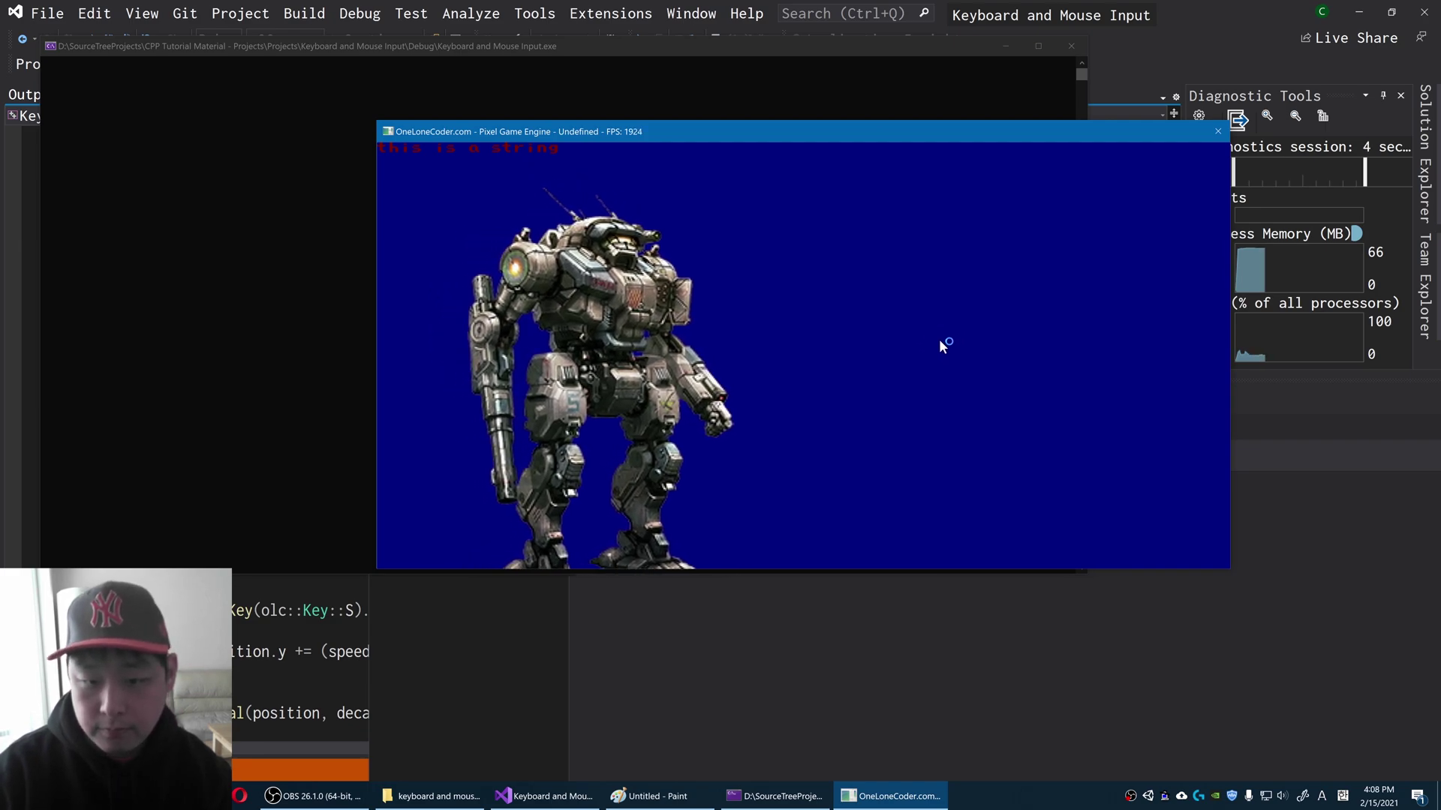
- Close the Pixel Game Engine demo window to end the debug run
left_click(1214, 133)
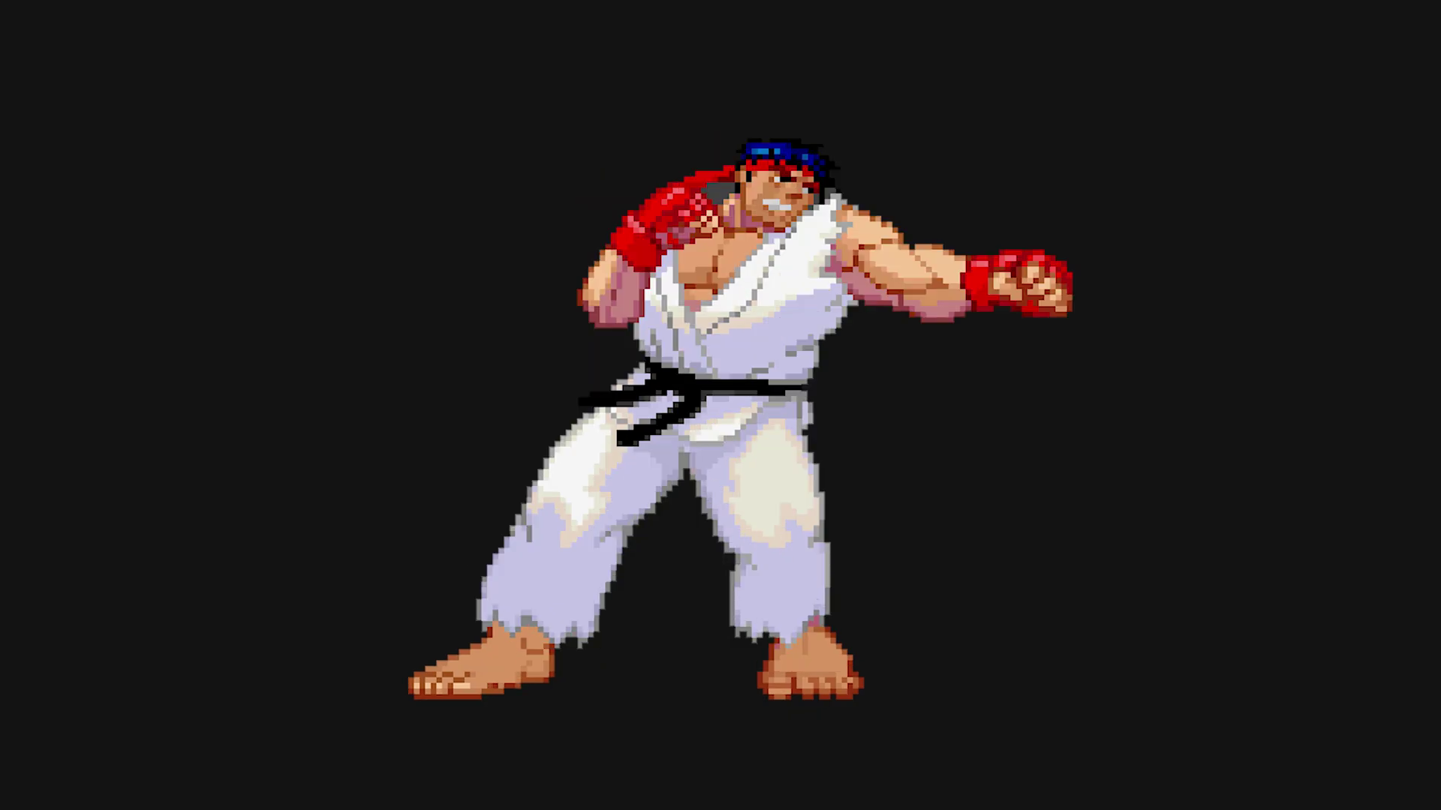